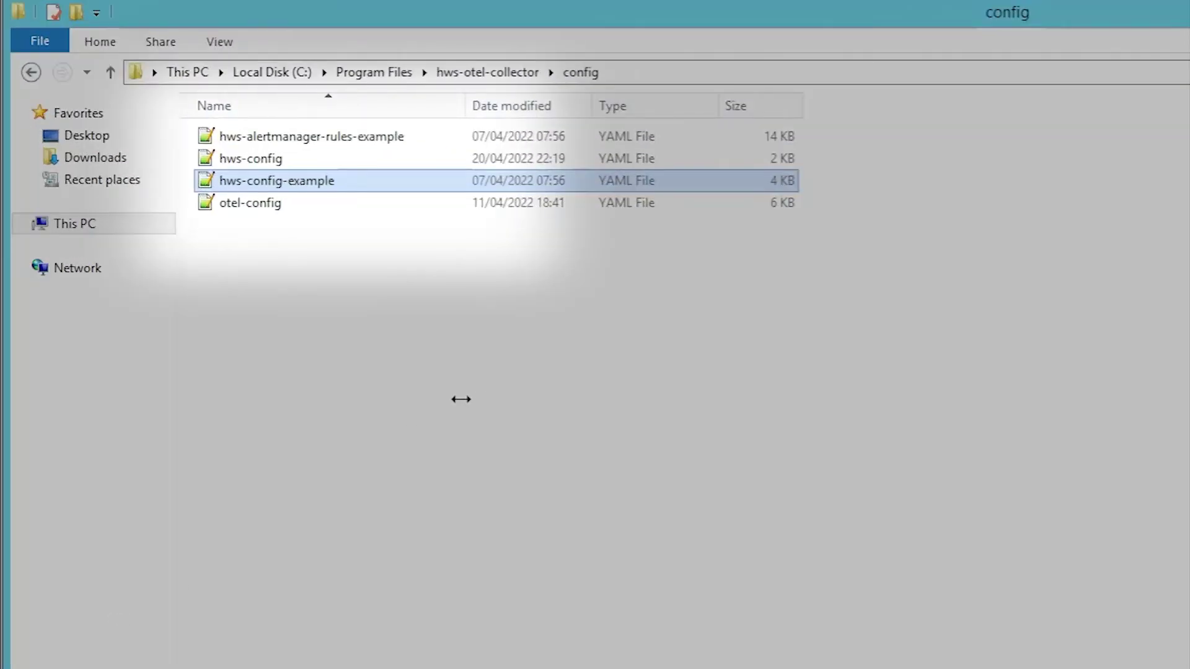
Select the hws-config file in the collector's config folder.
{"action": "left_click", "coordinate": [456, 160]}
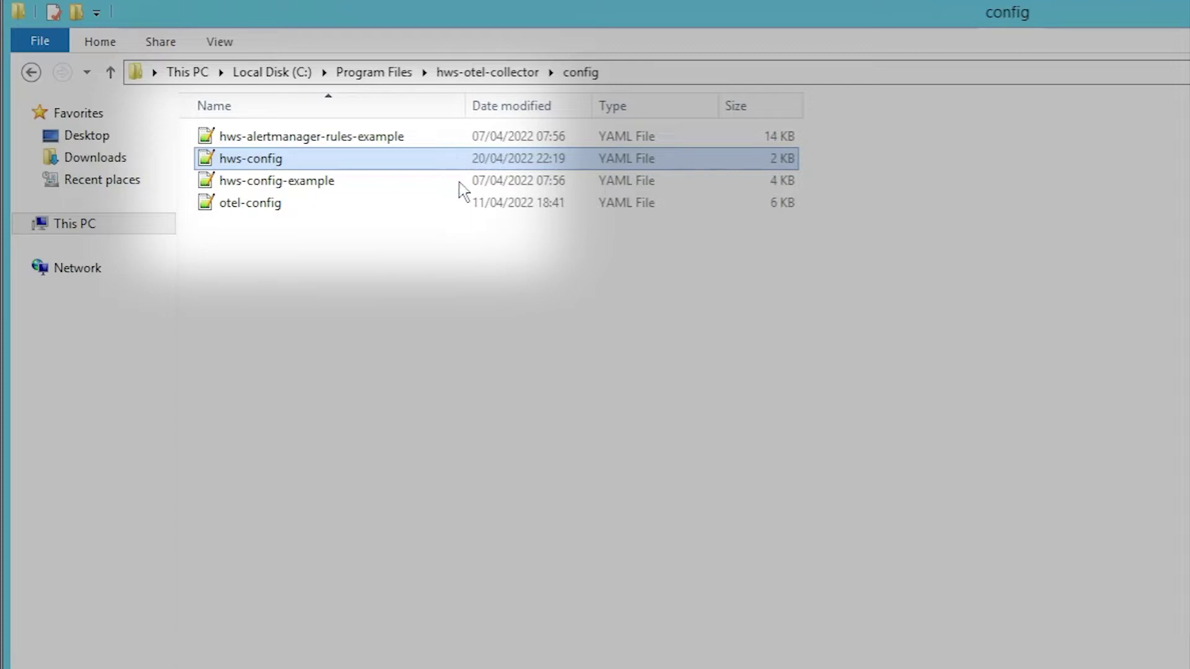
{"action": "double_click", "coordinate": [459, 183]}
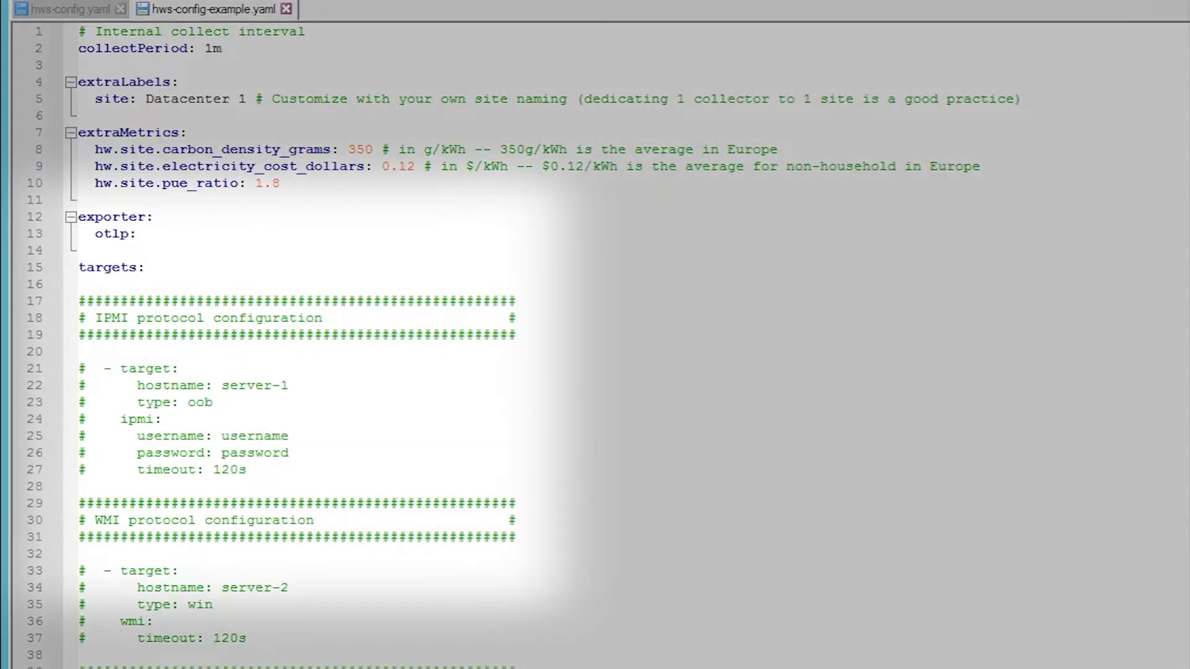
{"action": "scroll", "coordinate": [595, 372], "scroll_direction": "down", "scroll_amount": 4}
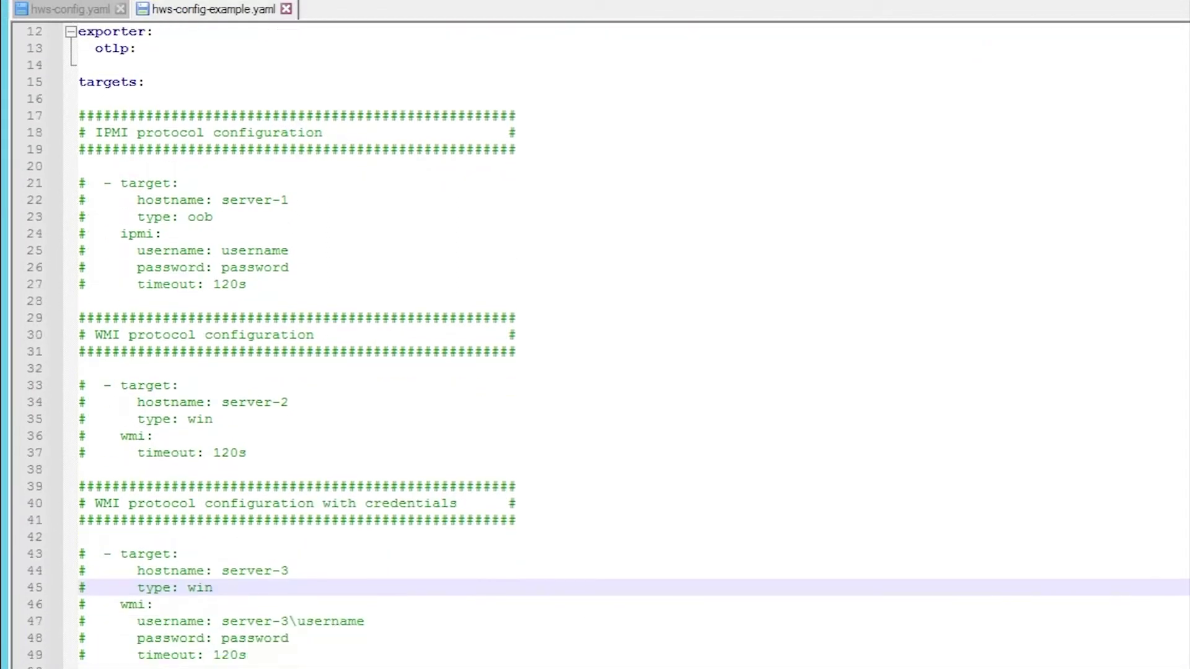
{"action": "scroll", "coordinate": [595, 372], "scroll_direction": "down", "scroll_amount": 1}
{"action": "scroll", "coordinate": [595, 372], "scroll_direction": "down", "scroll_amount": 1}
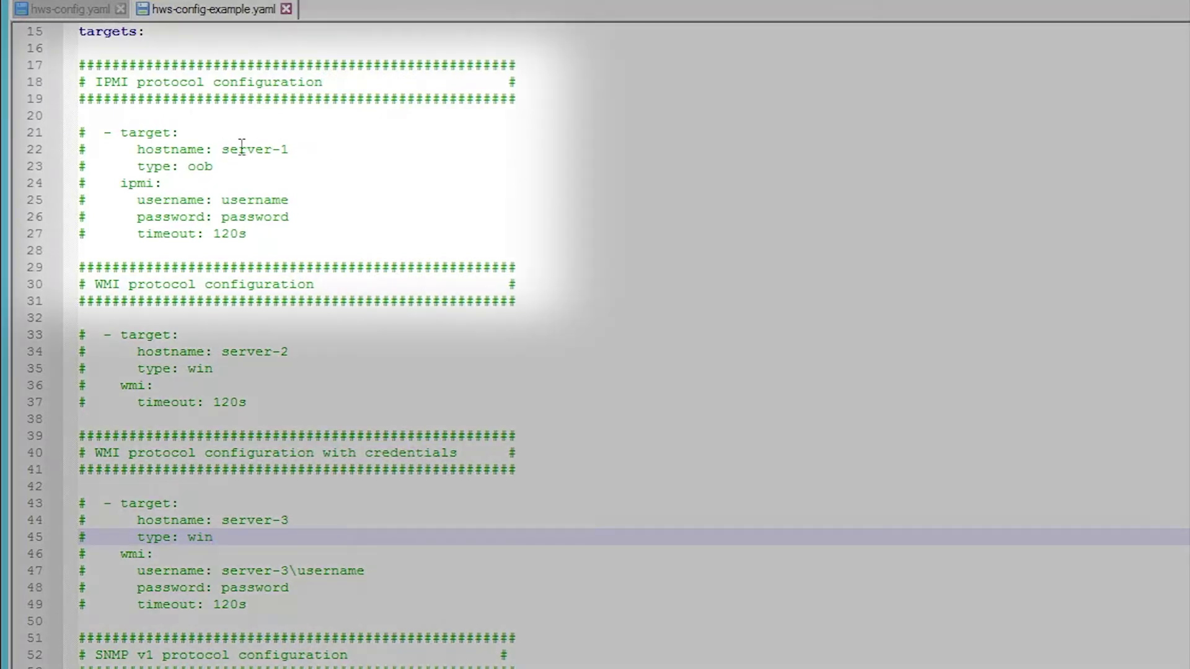
{"action": "left_click_drag", "start_coordinate": [224, 148], "coordinate": [290, 149]}
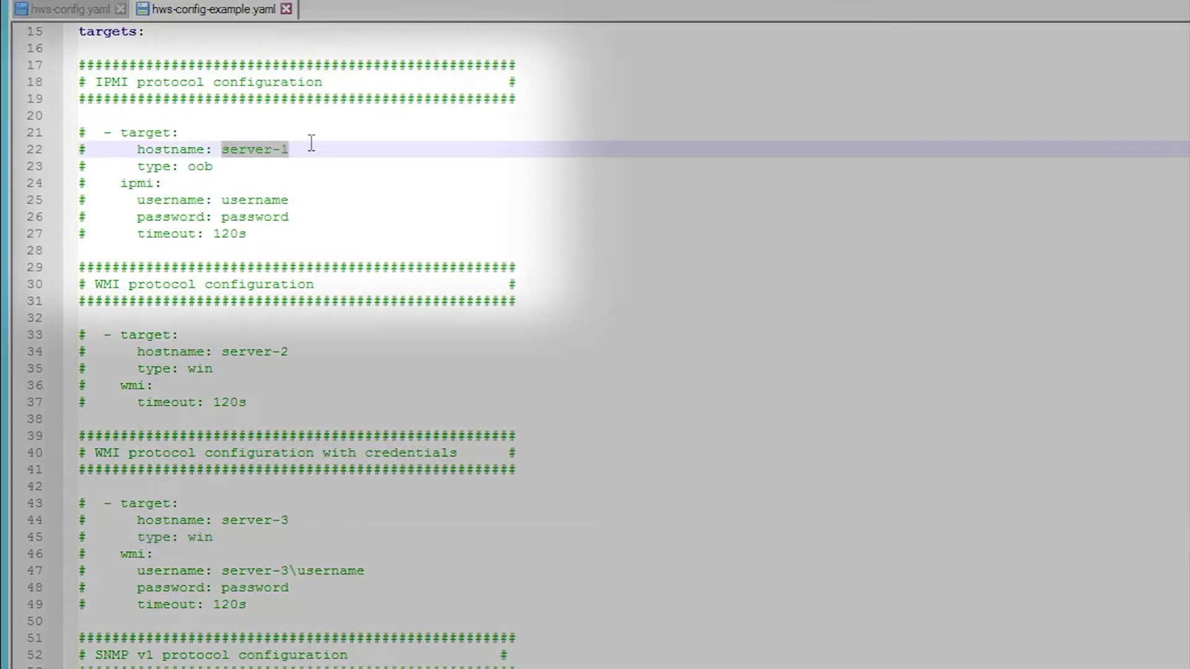
{"action": "left_click_drag", "start_coordinate": [187, 165], "coordinate": [216, 166]}
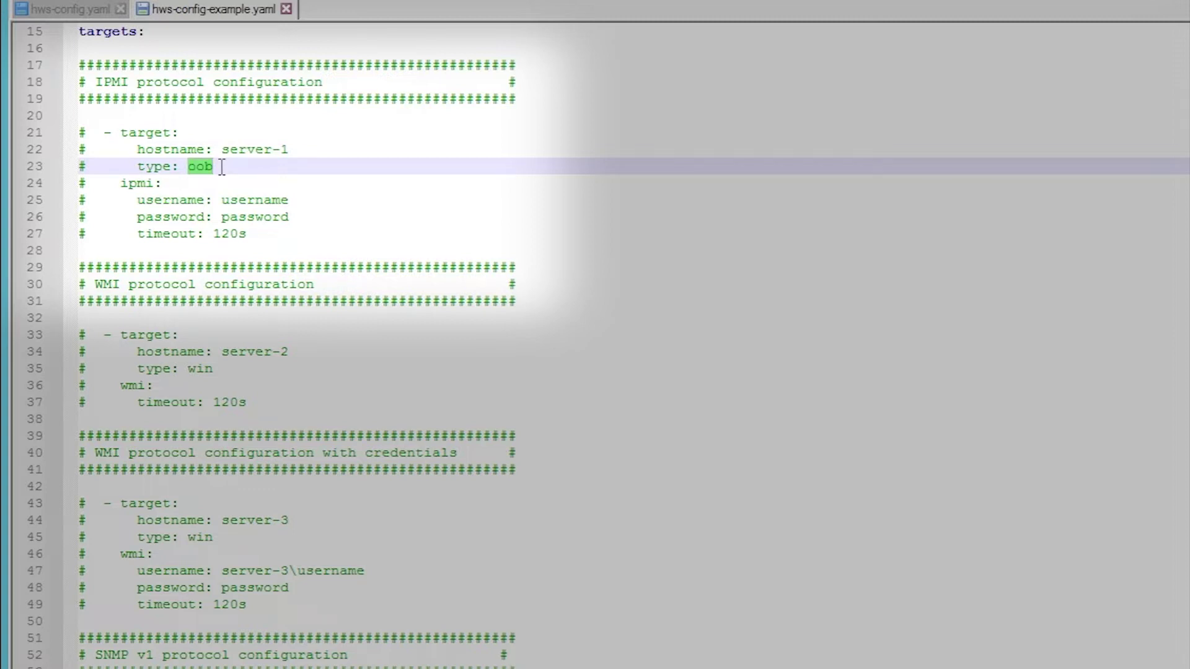
{"action": "double_click", "coordinate": [200, 536]}
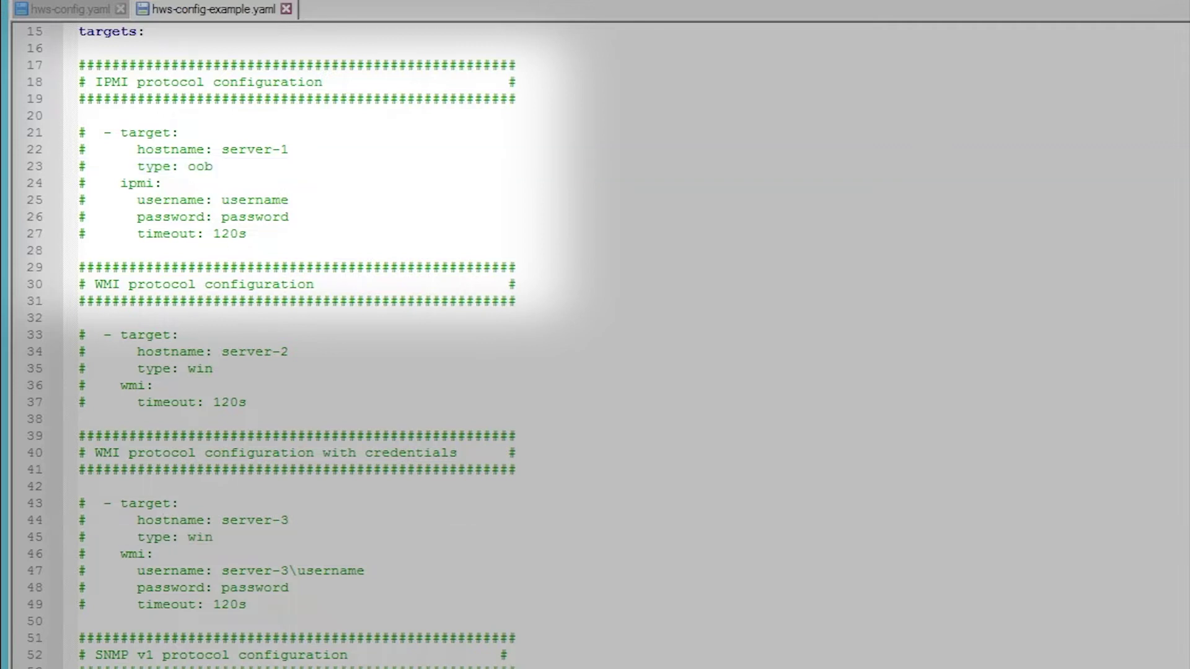
{"action": "left_click", "coordinate": [387, 206]}
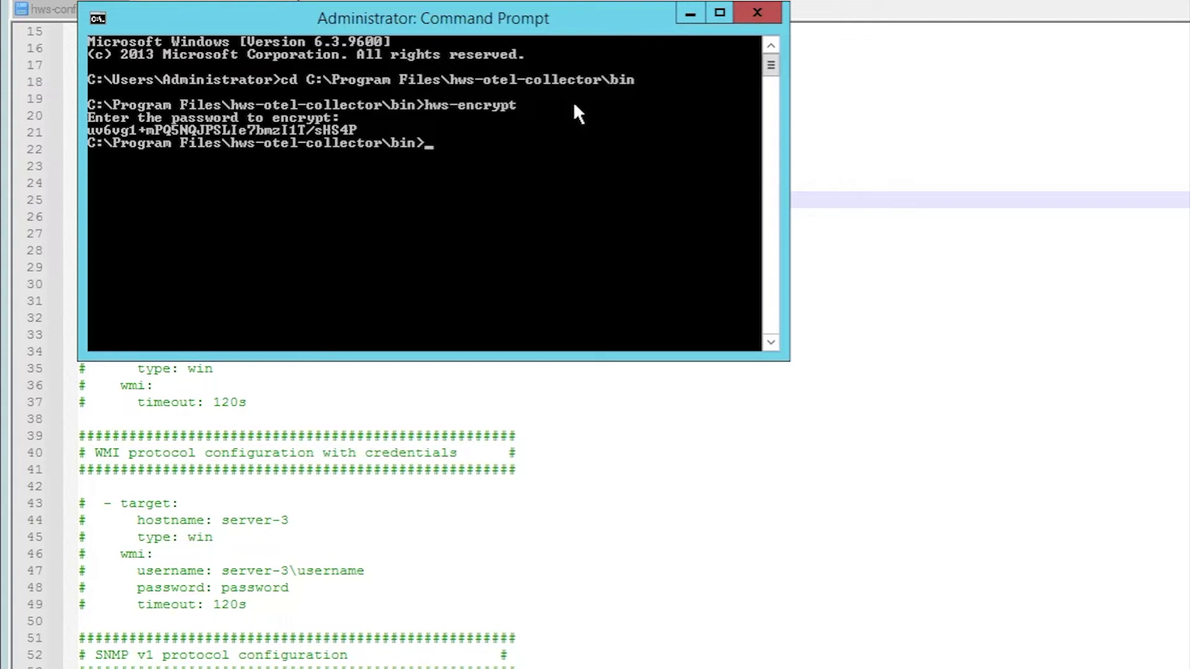
Return to Notepad++ and show hws-config.yaml with its targets and encrypted password.
{"action": "left_click", "coordinate": [618, 487]}
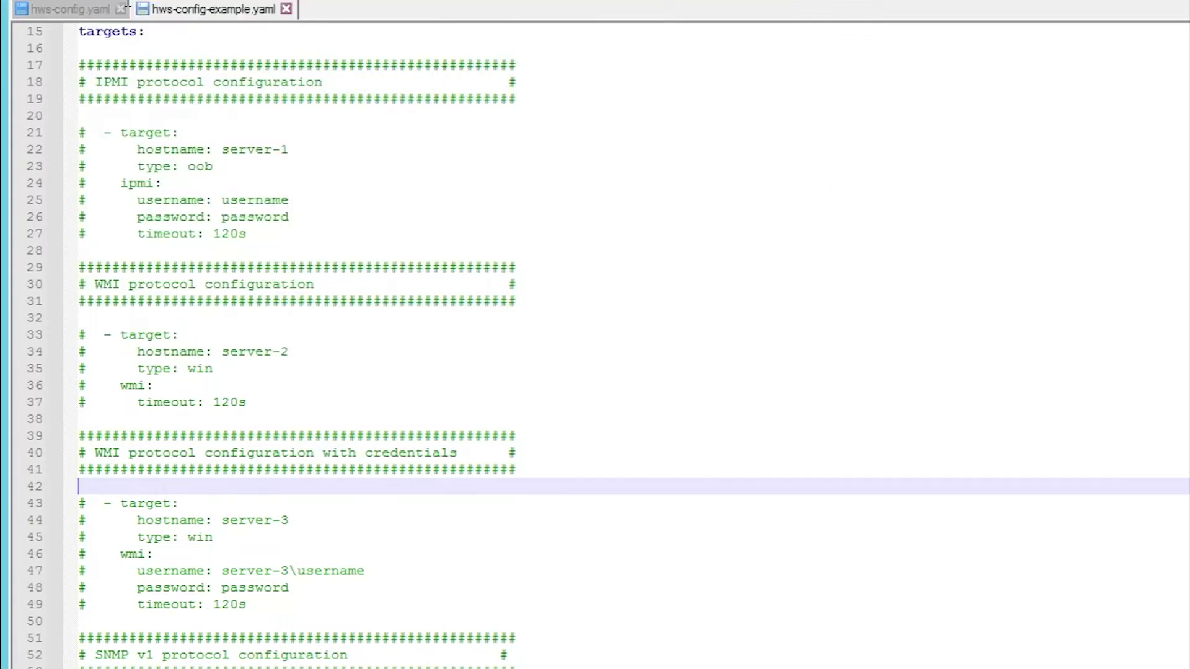
{"action": "left_click", "coordinate": [66, 10]}
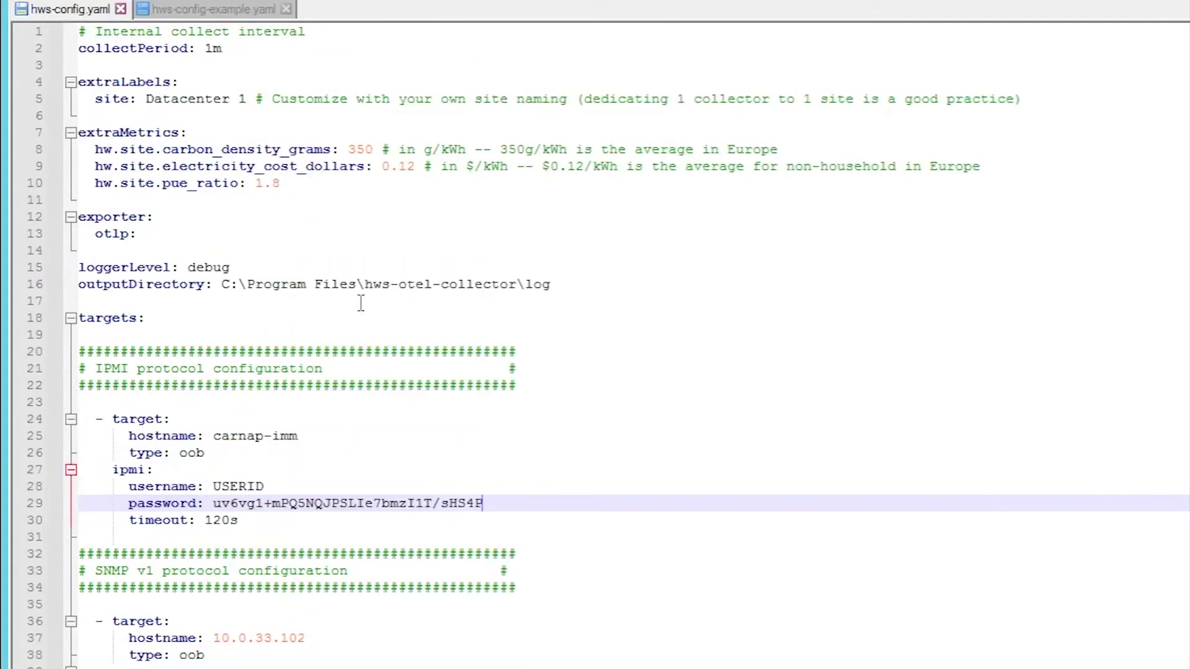
{"action": "scroll", "coordinate": [595, 372], "scroll_direction": "down", "scroll_amount": 5}
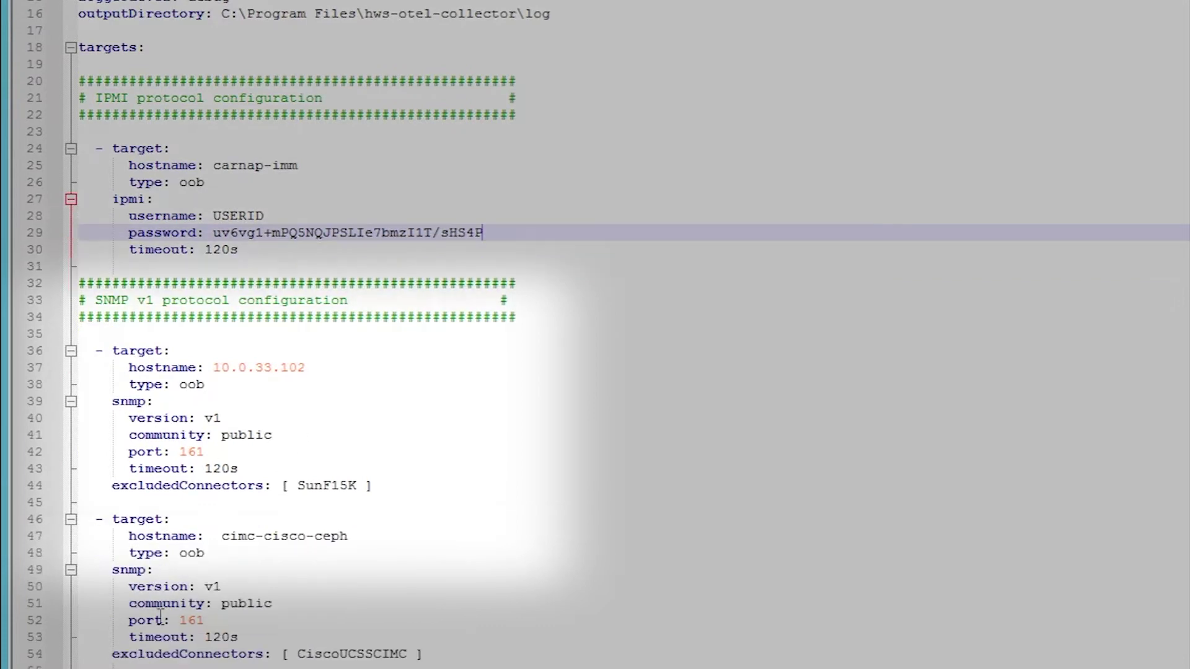
{"action": "scroll", "coordinate": [191, 409], "scroll_direction": "down", "scroll_amount": 3}
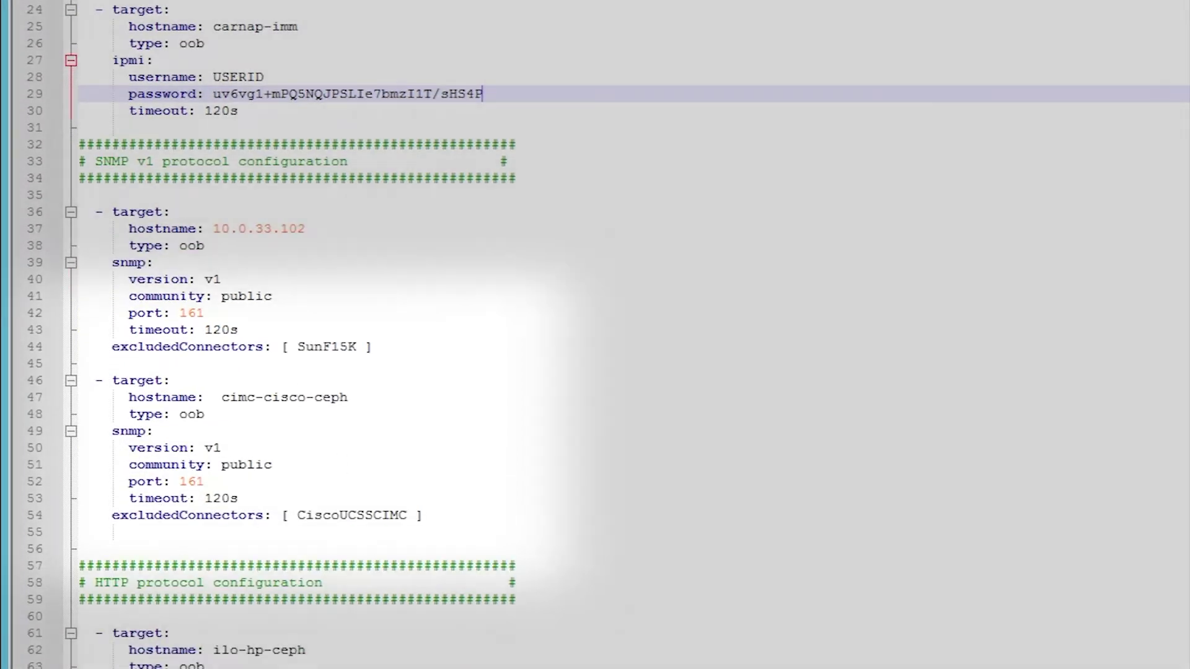
{"action": "scroll", "coordinate": [191, 409], "scroll_direction": "down", "scroll_amount": 1}
{"action": "scroll", "coordinate": [190, 410], "scroll_direction": "down", "scroll_amount": 2}
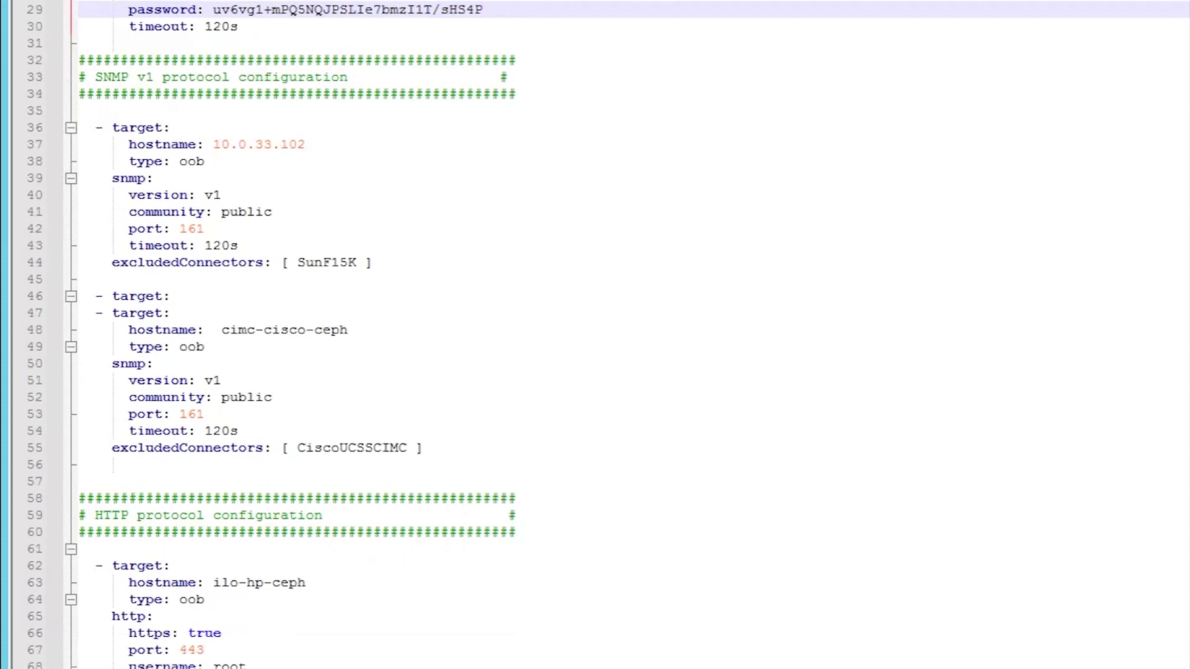
{"action": "scroll", "coordinate": [190, 409], "scroll_direction": "down", "scroll_amount": 3}
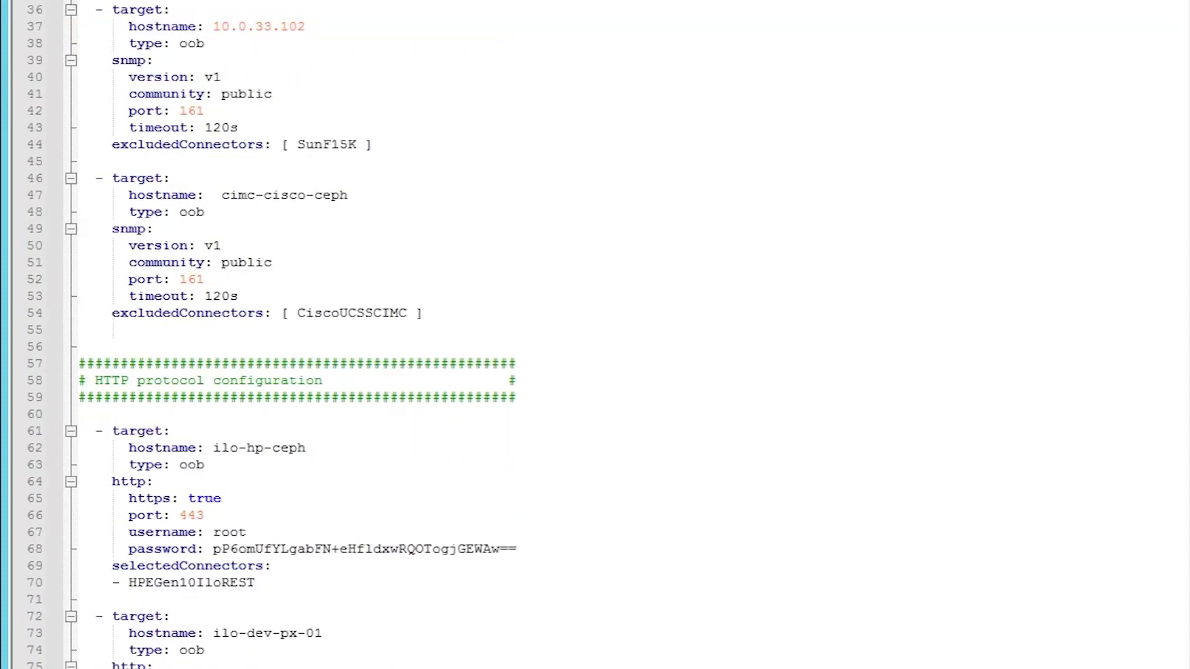
{"action": "scroll", "coordinate": [191, 409], "scroll_direction": "down", "scroll_amount": 1}
{"action": "scroll", "coordinate": [352, 395], "scroll_direction": "down", "scroll_amount": 1}
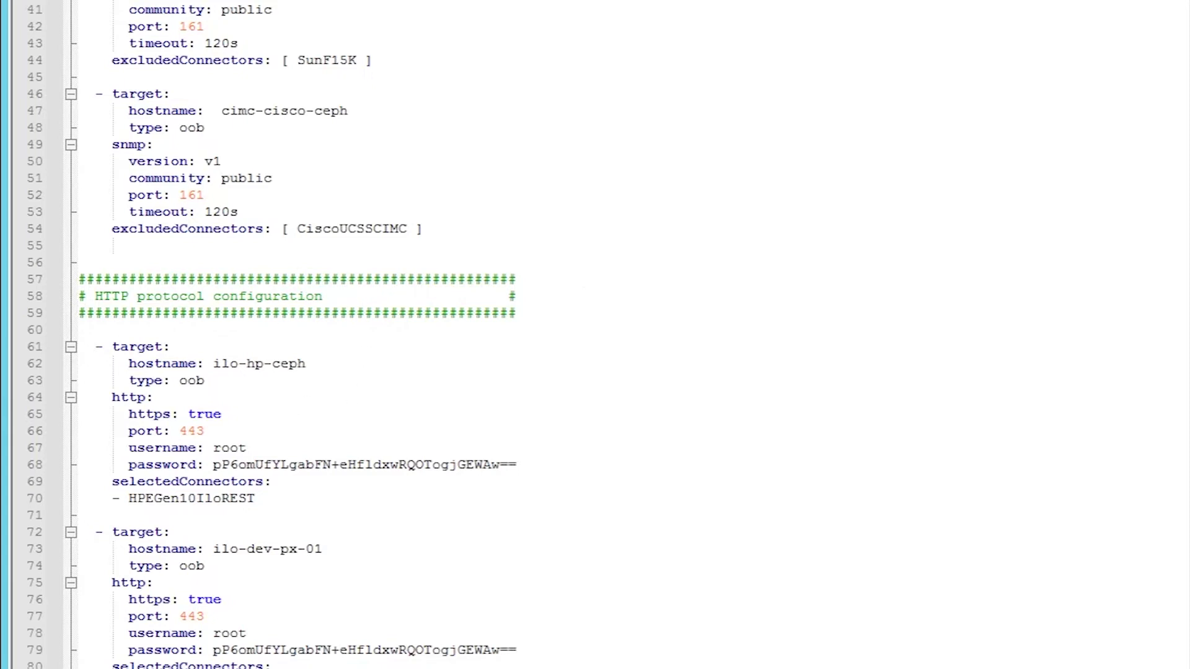
{"action": "scroll", "coordinate": [595, 335], "scroll_direction": "up", "scroll_amount": 3}
{"action": "scroll", "coordinate": [595, 335], "scroll_direction": "up", "scroll_amount": 8}
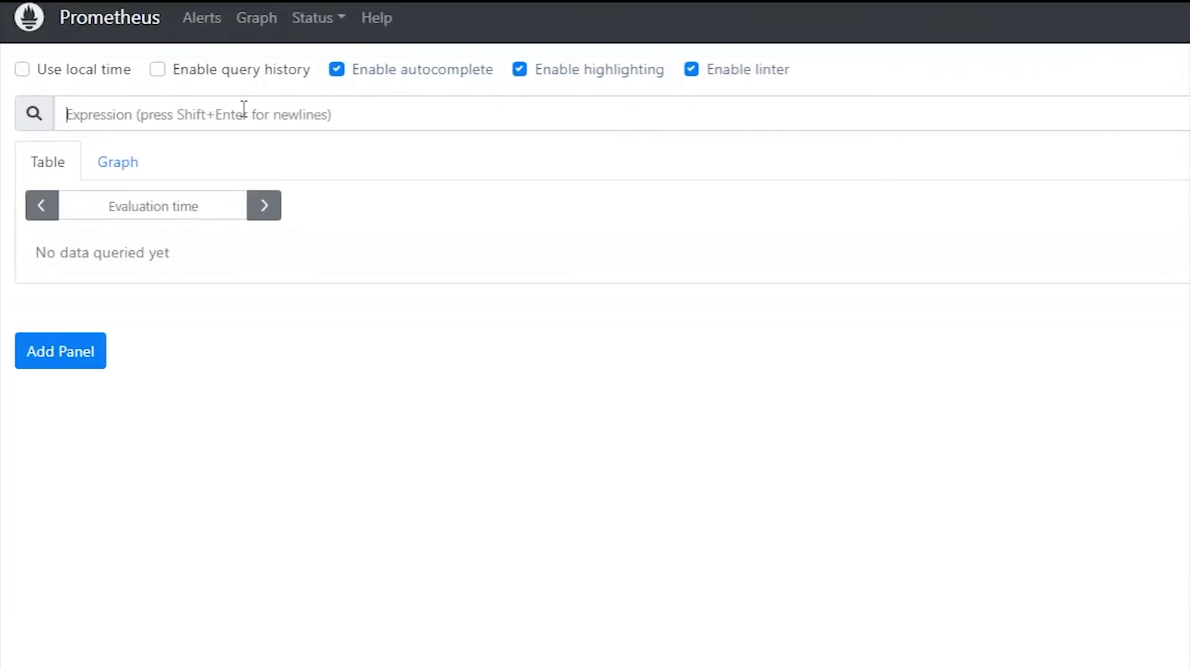
{"action": "type", "text": "hw"}
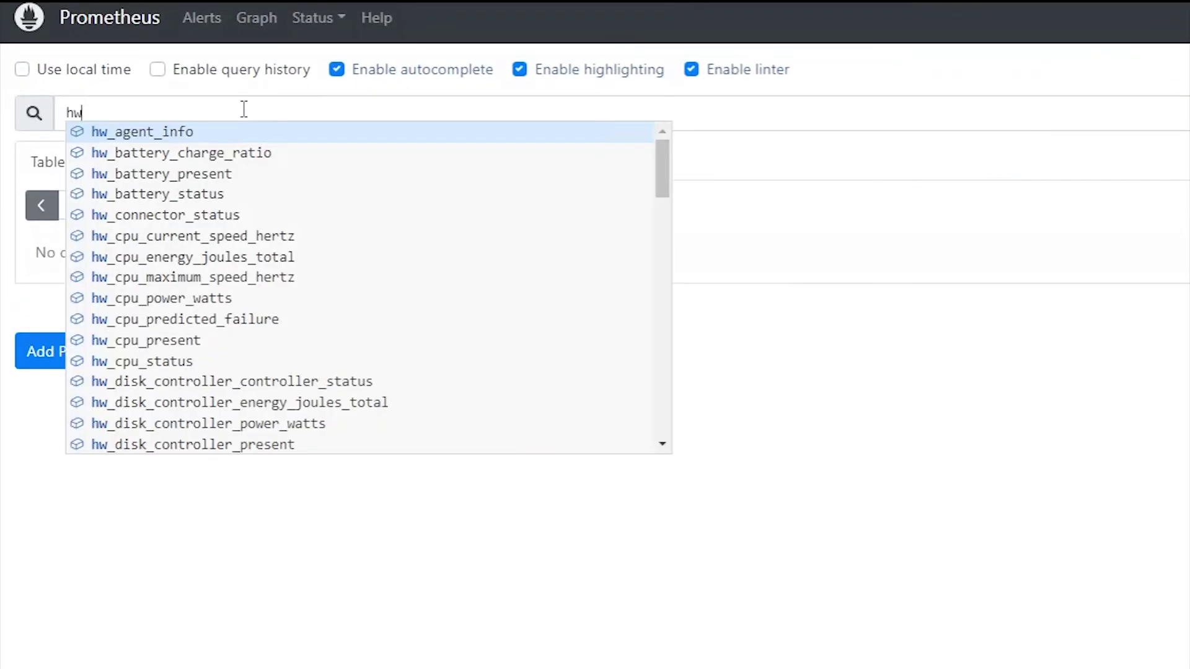
{"action": "type", "text": "_"}
{"action": "mouse_move", "coordinate": [664, 168]}
{"action": "left_mouse_down"}
{"action": "mouse_move", "coordinate": [664, 268]}
{"action": "mouse_move", "coordinate": [665, 117]}
{"action": "left_mouse_up"}
Run the hw_cpu_status query in Prometheus and chart its CPU series.
{"action": "left_click", "coordinate": [177, 361]}
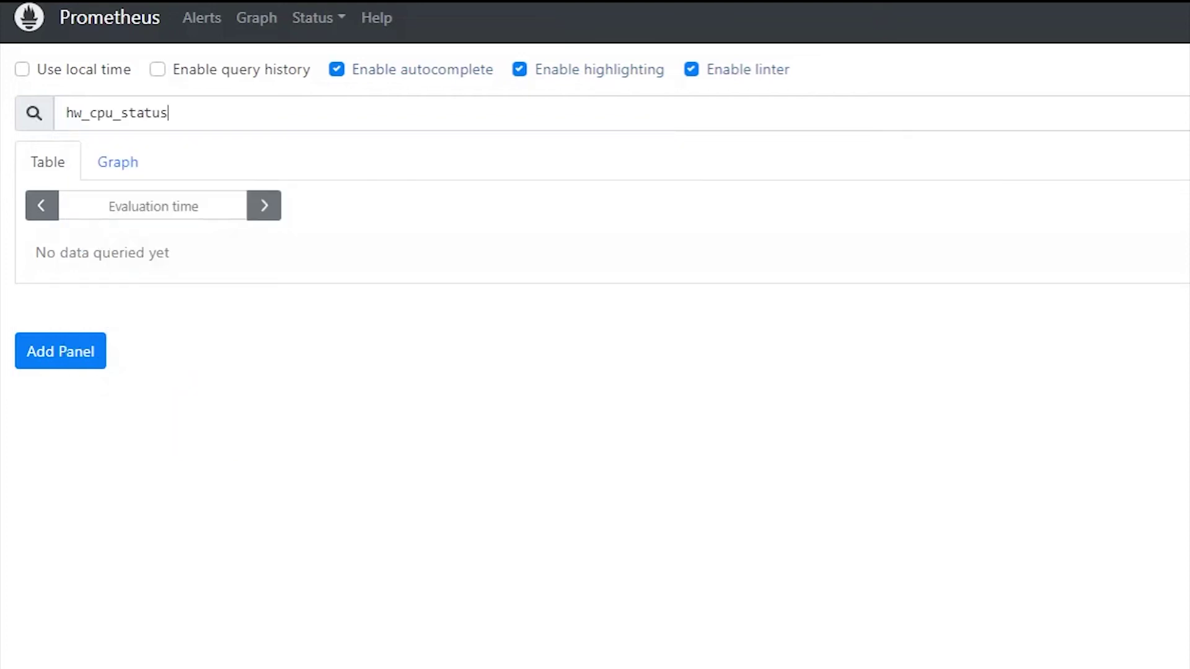
{"action": "key", "text": "Return"}
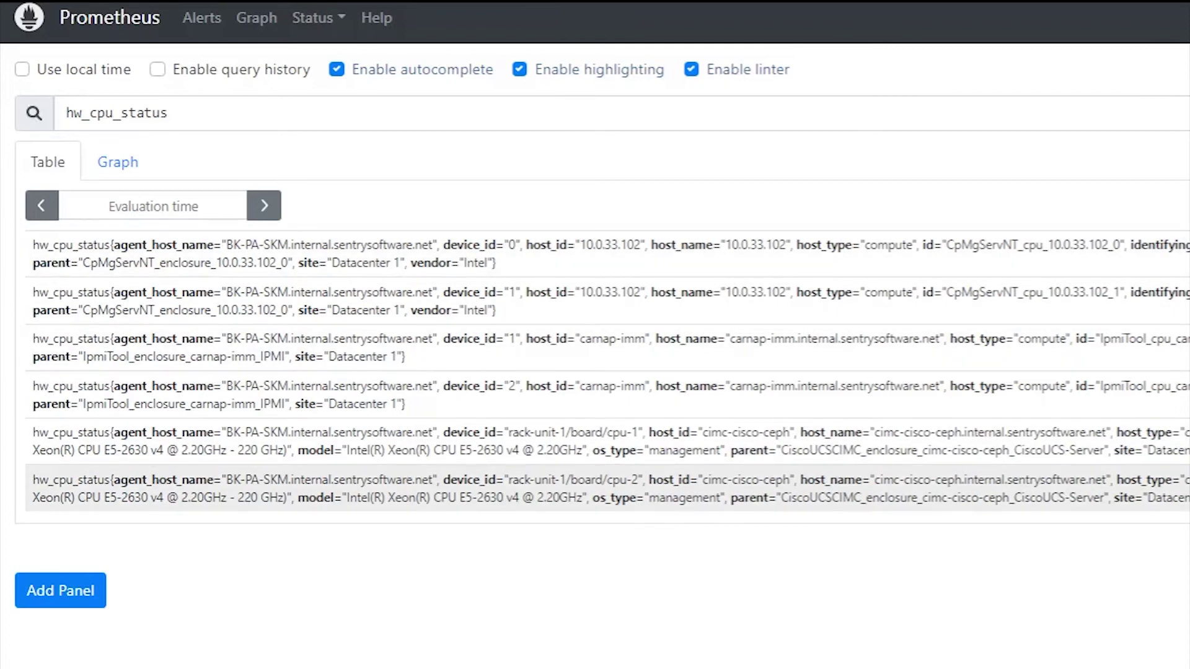
{"action": "left_click", "coordinate": [118, 162]}
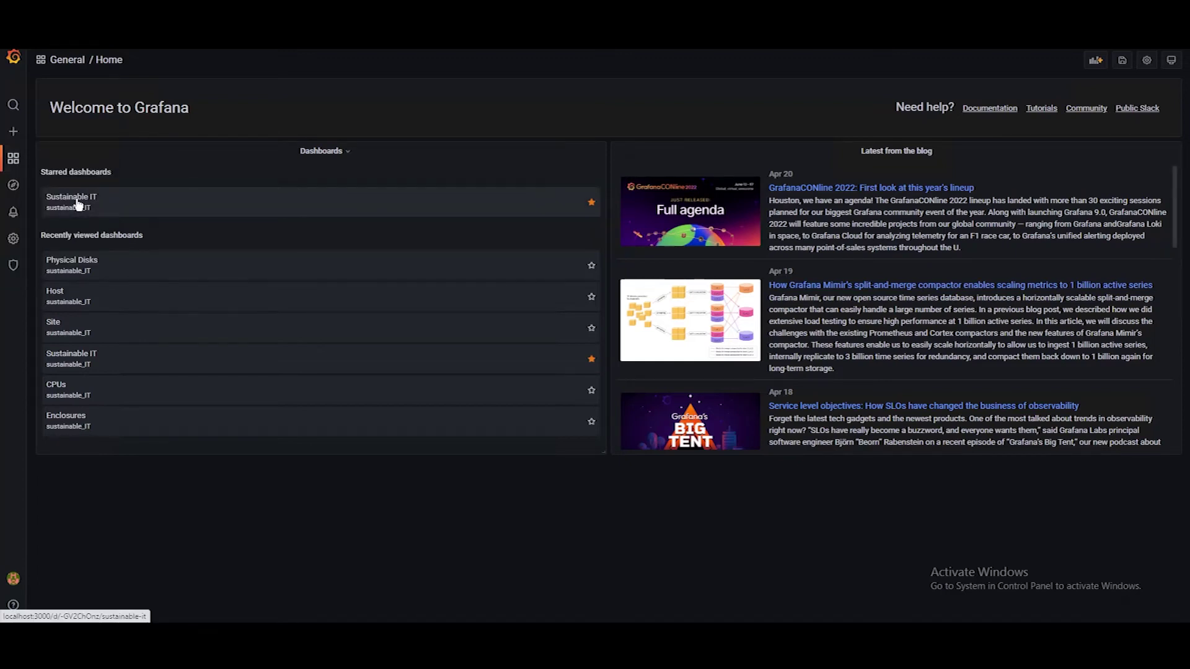
Open the starred Sustainable IT dashboard from the Grafana home page.
{"action": "left_click", "coordinate": [79, 205]}
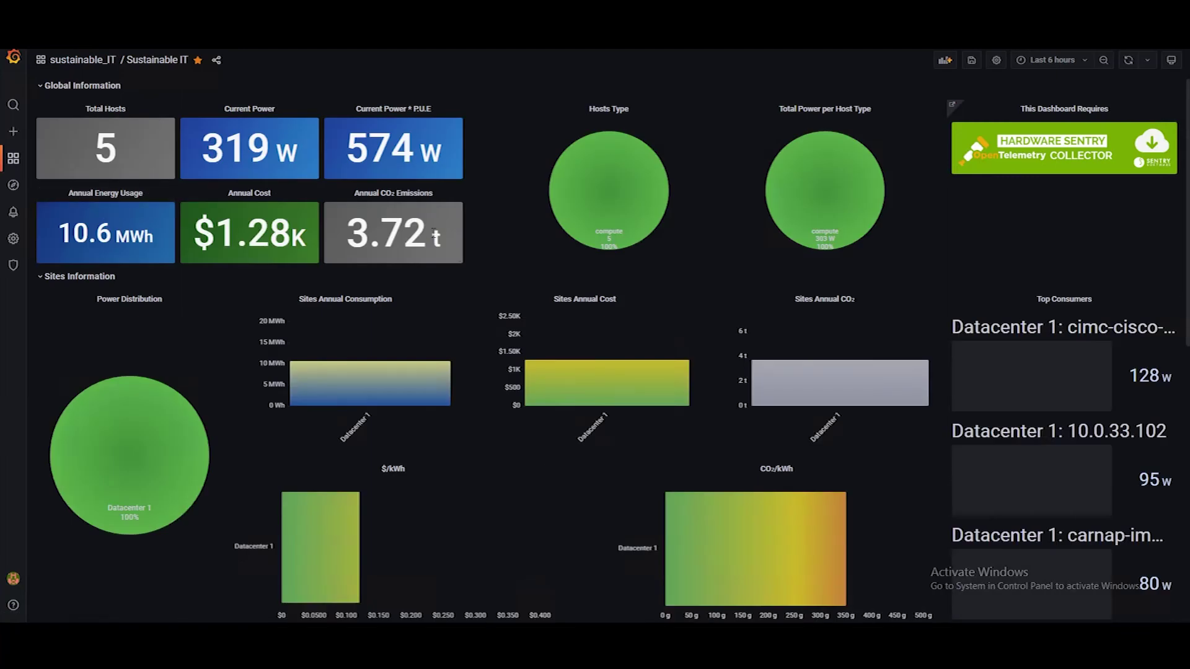
{"action": "mouse_move", "coordinate": [462, 228]}
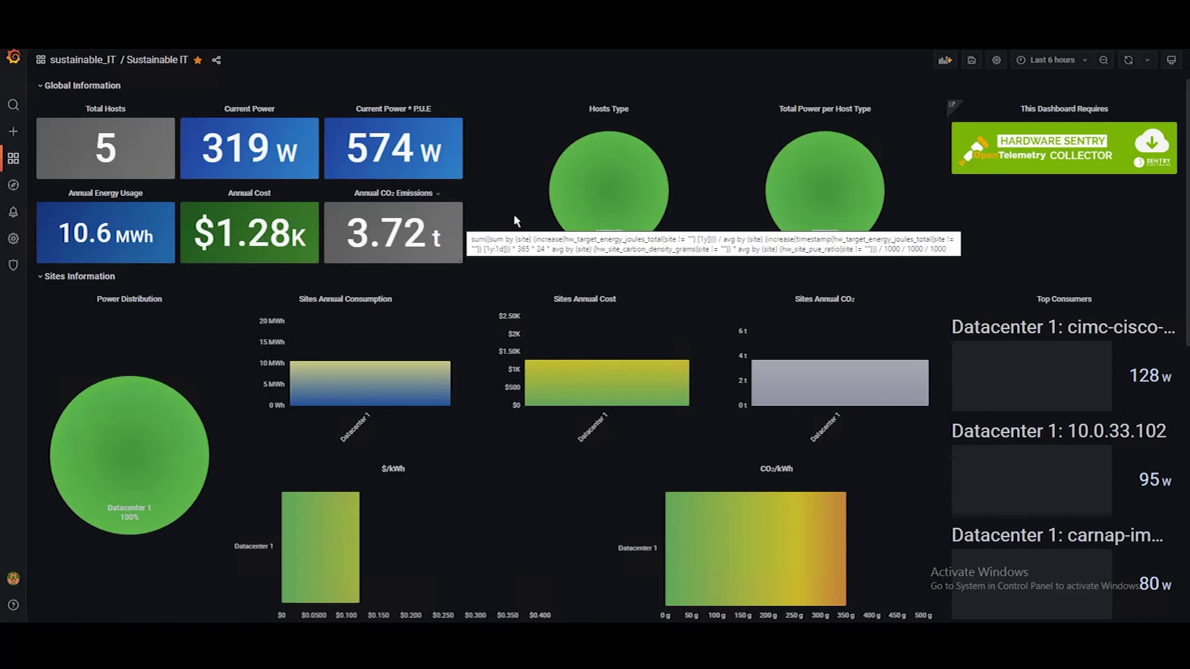
{"action": "scroll", "coordinate": [516, 221], "scroll_direction": "down", "scroll_amount": 3}
{"action": "scroll", "coordinate": [429, 287], "scroll_direction": "down", "scroll_amount": 3}
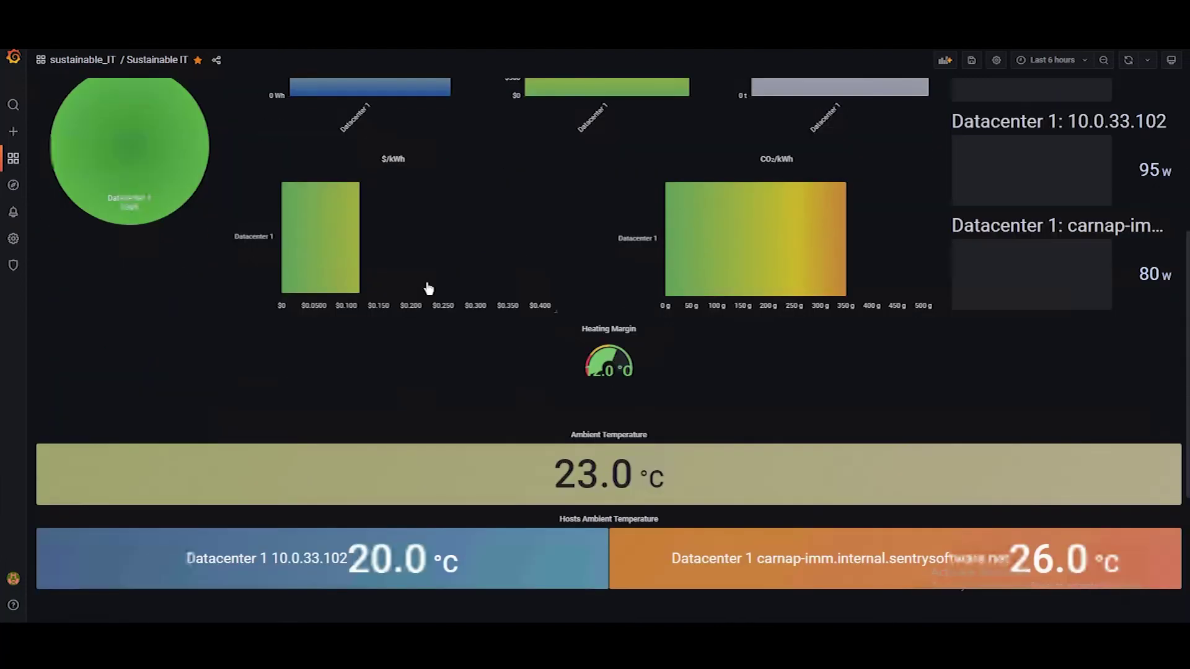
{"action": "scroll", "coordinate": [429, 288], "scroll_direction": "down", "scroll_amount": 3}
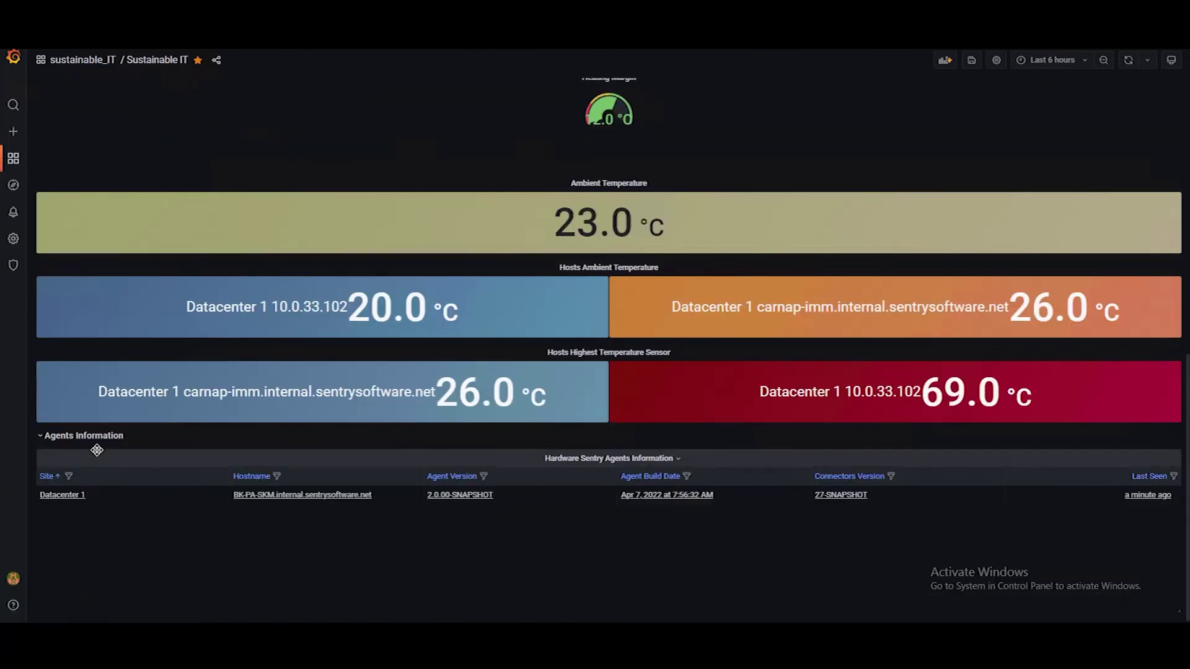
Open Datacenter 1, then host carnap-imm, then its Physical Disks dashboard.
{"action": "left_click", "coordinate": [63, 494]}
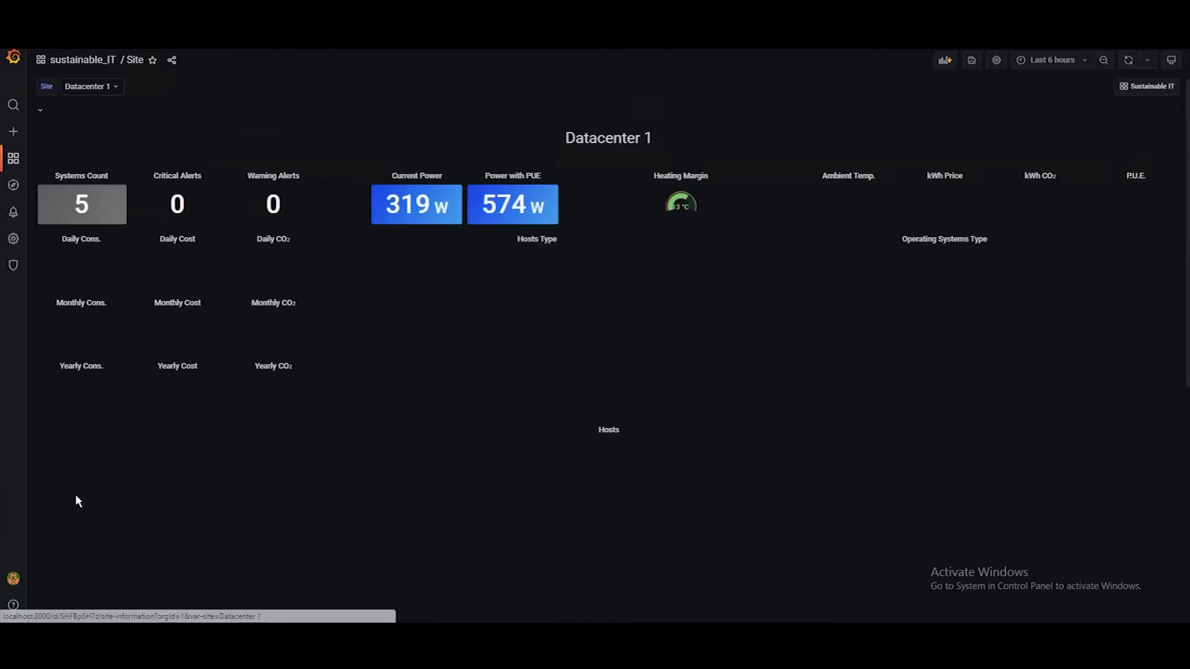
{"action": "scroll", "coordinate": [299, 319], "scroll_direction": "down", "scroll_amount": 2}
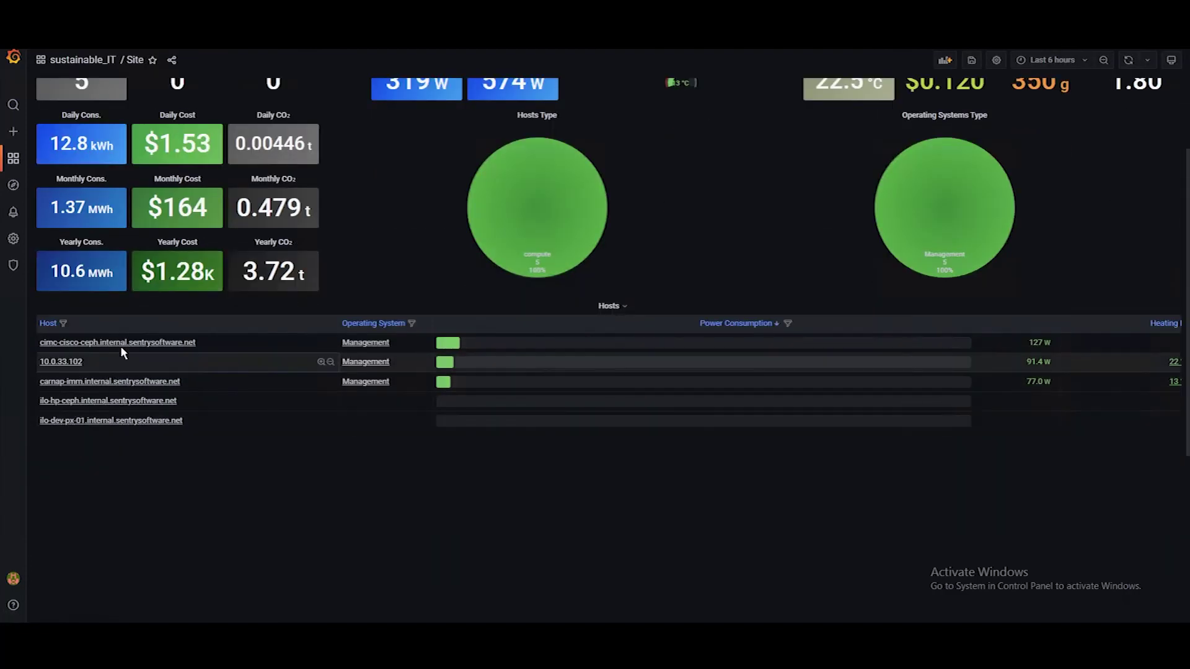
{"action": "left_click", "coordinate": [119, 382]}
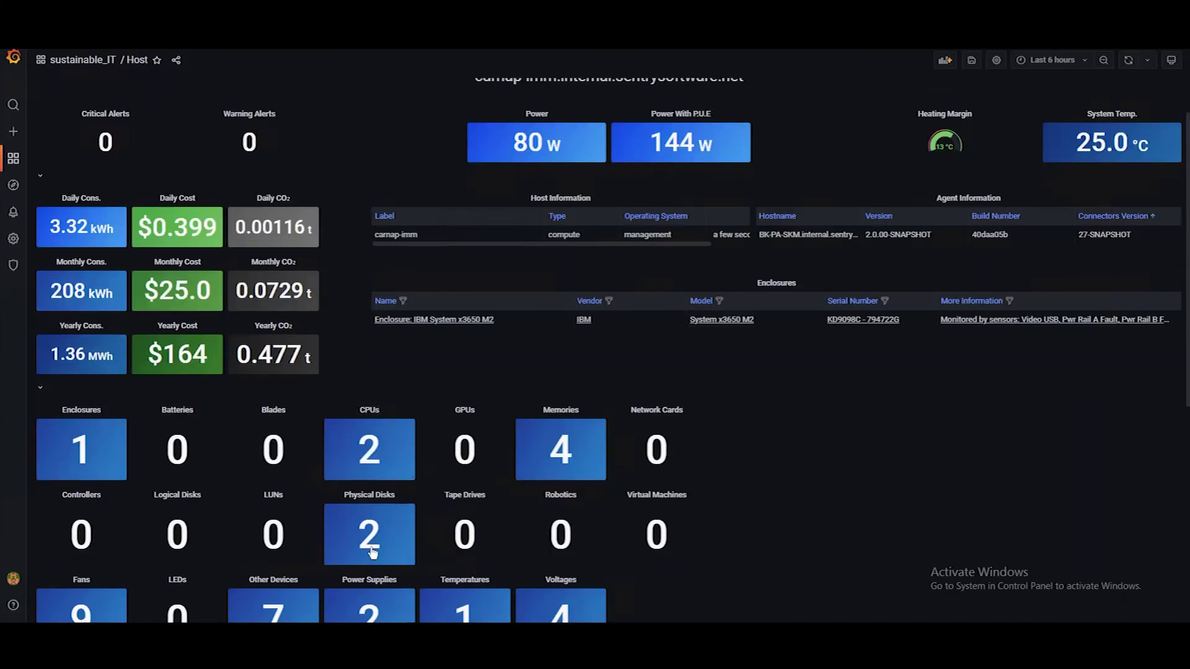
{"action": "left_click", "coordinate": [370, 536]}
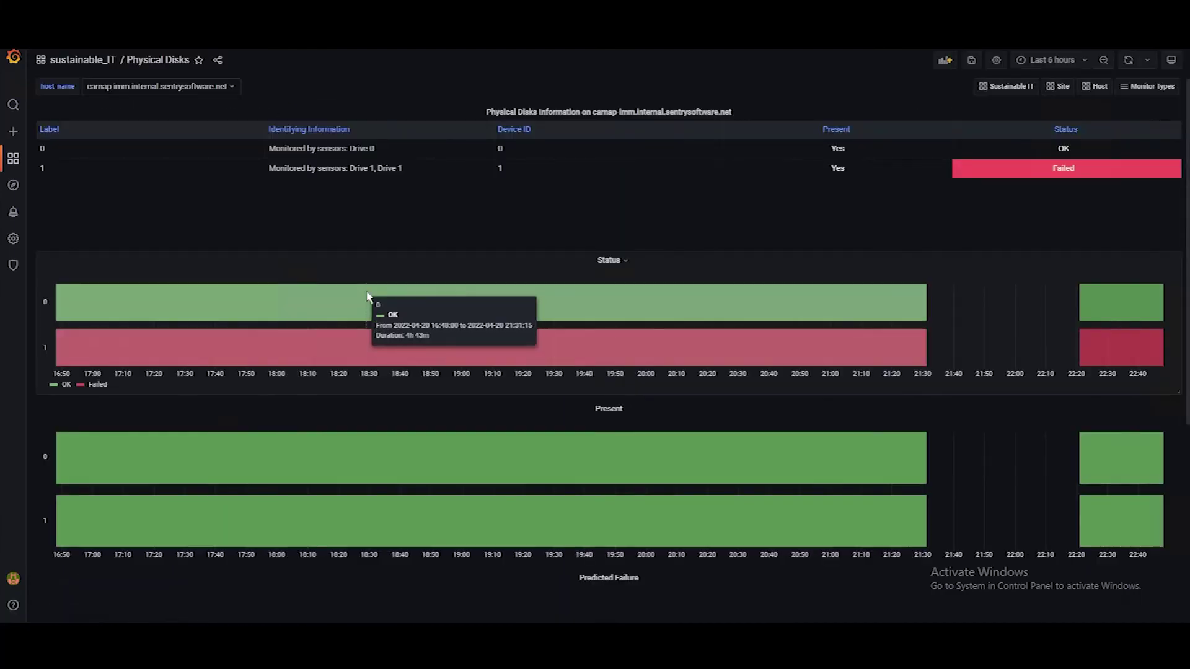